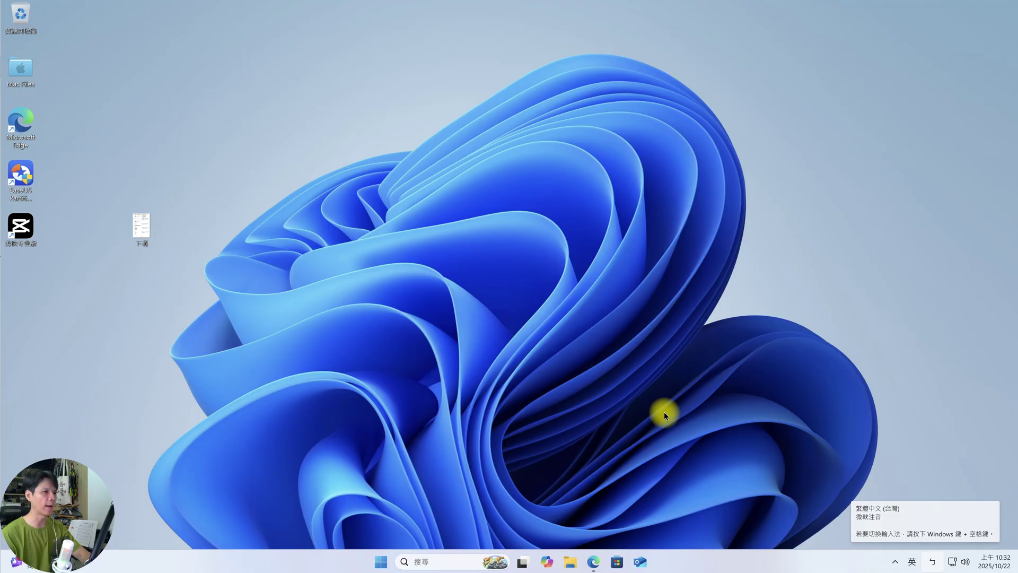
# - Open Copilot and start a Copilot Vision session that shares 螢幕畫面 1
pyautogui.click(547, 561)
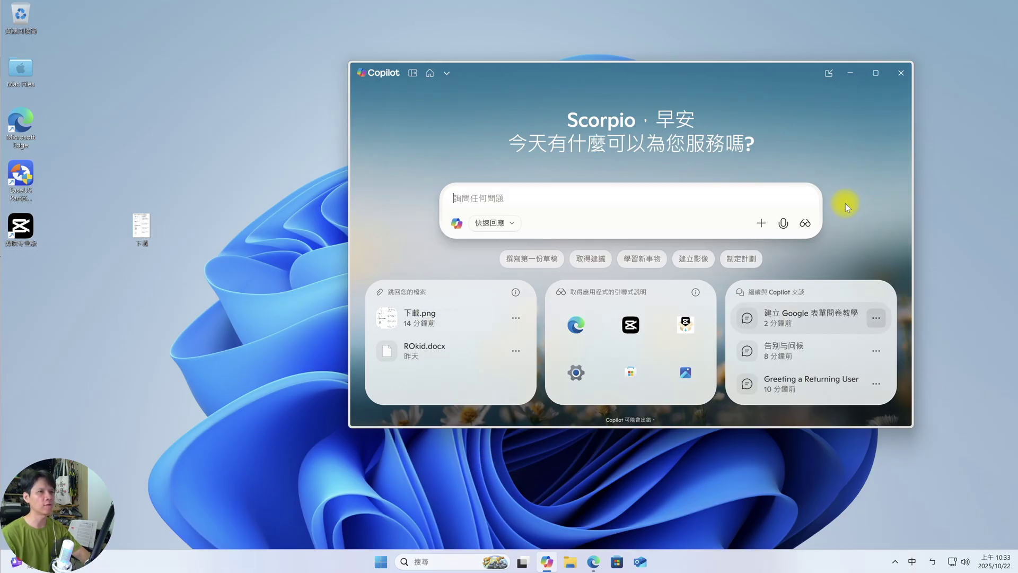
pyautogui.click(804, 224)
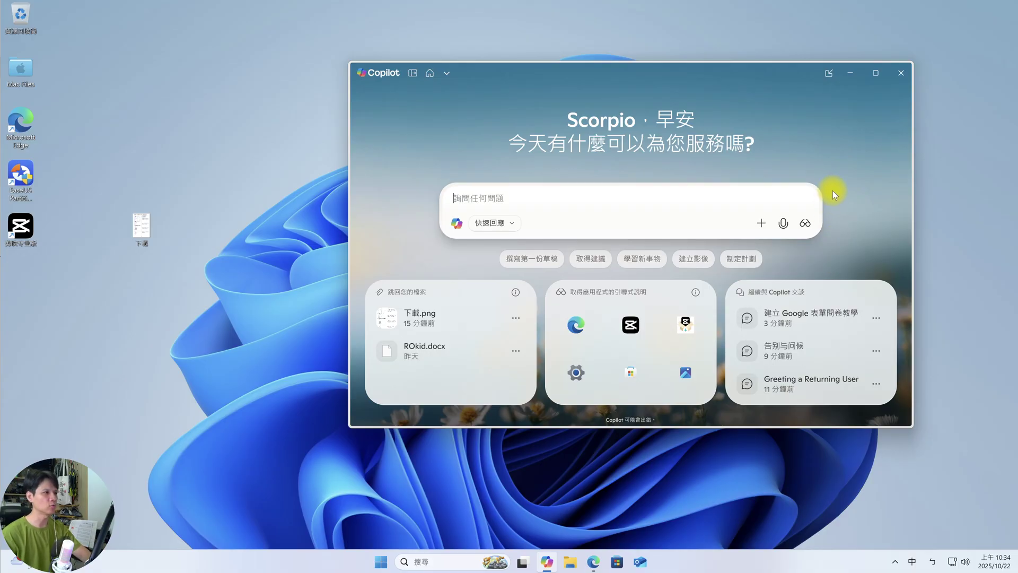
pyautogui.moveTo(548, 561)
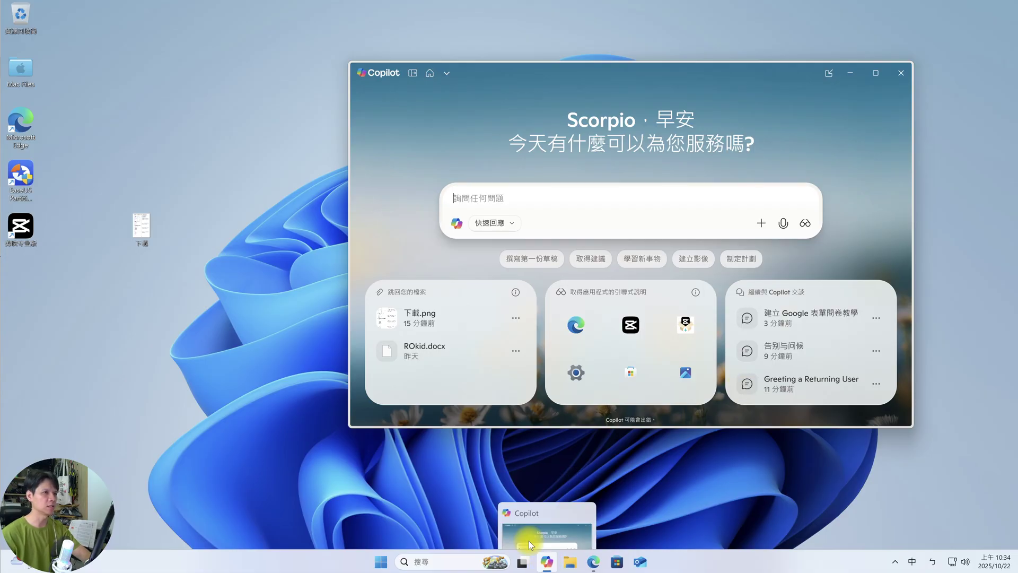
pyautogui.click(807, 222)
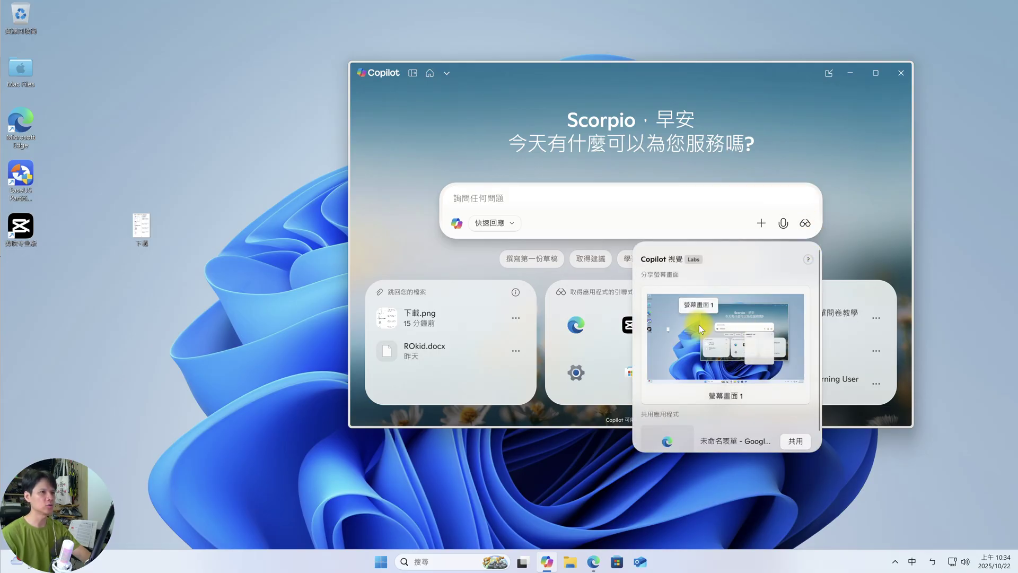
pyautogui.scroll(-1, 708, 329)
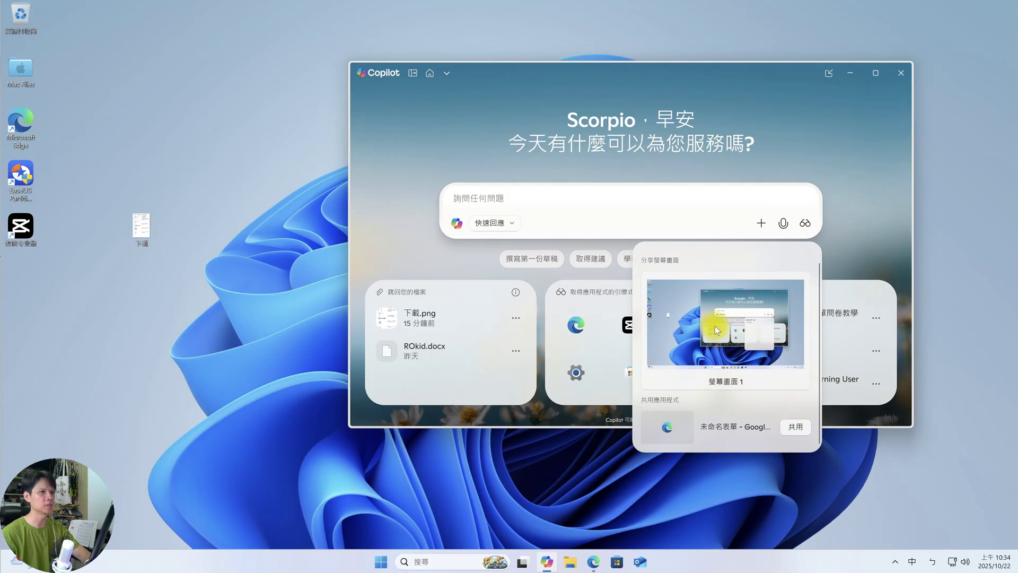
pyautogui.scroll(1, 714, 326)
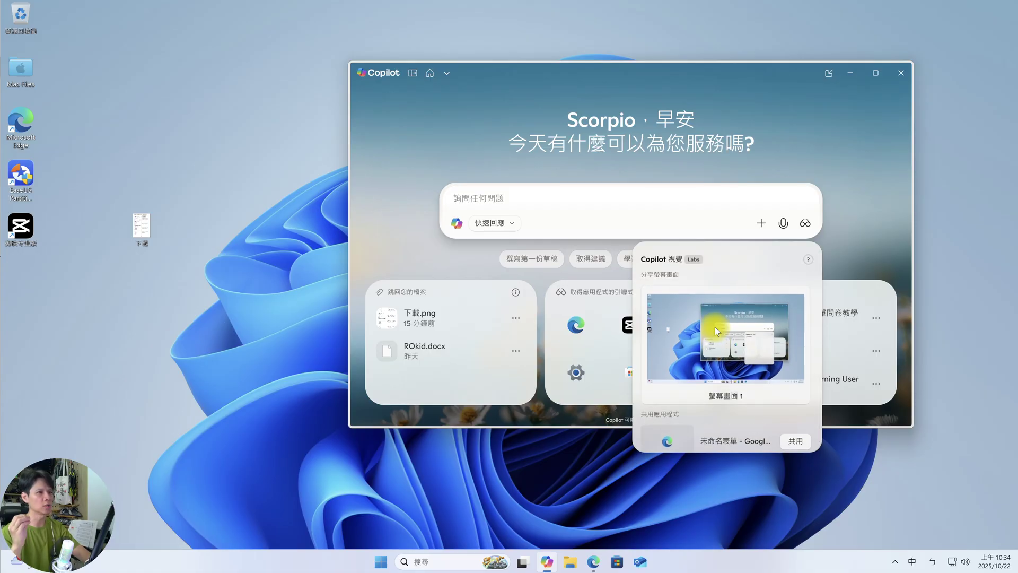
pyautogui.scroll(-1, 730, 402)
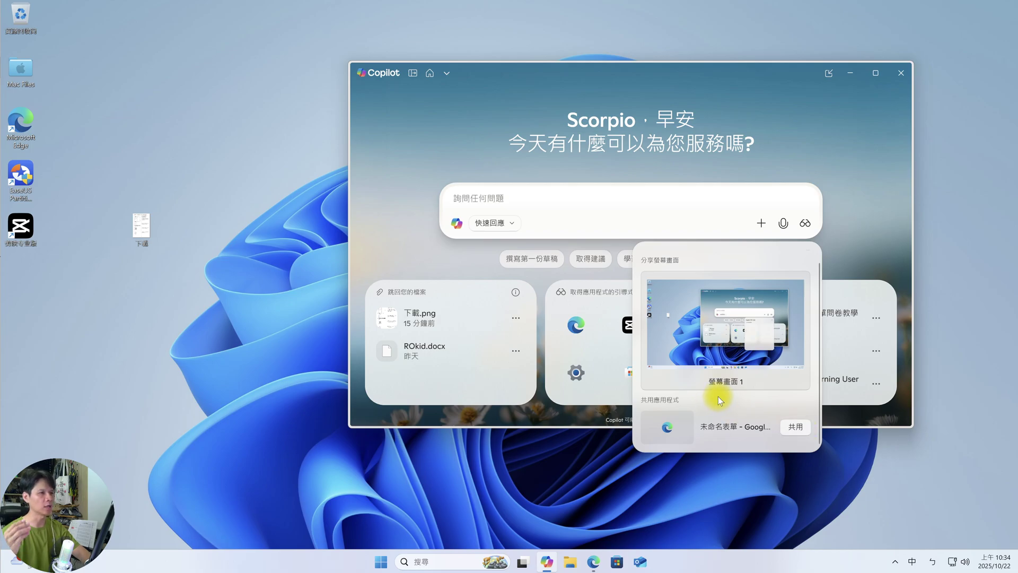
pyautogui.scroll(1, 718, 396)
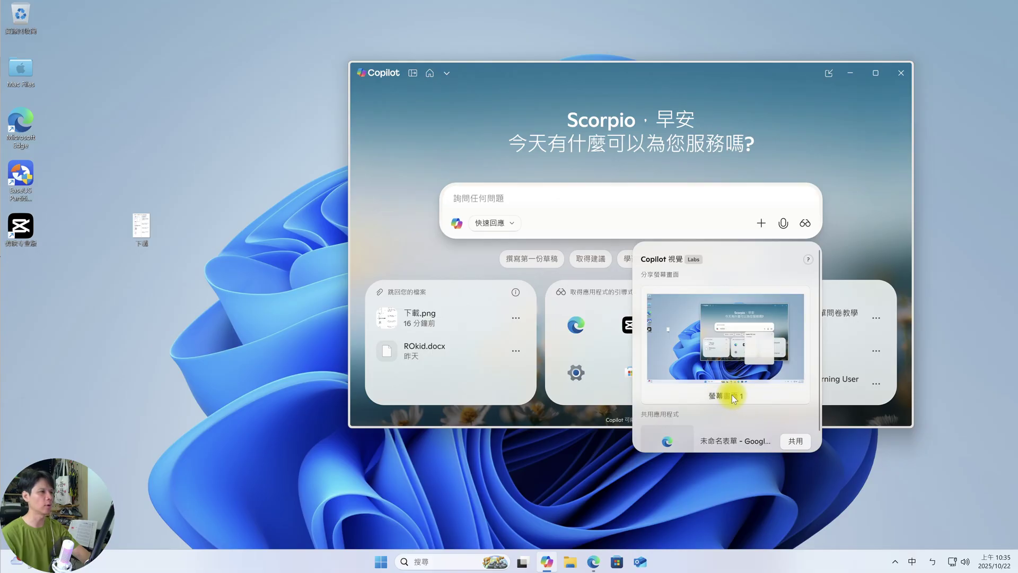
pyautogui.click(721, 335)
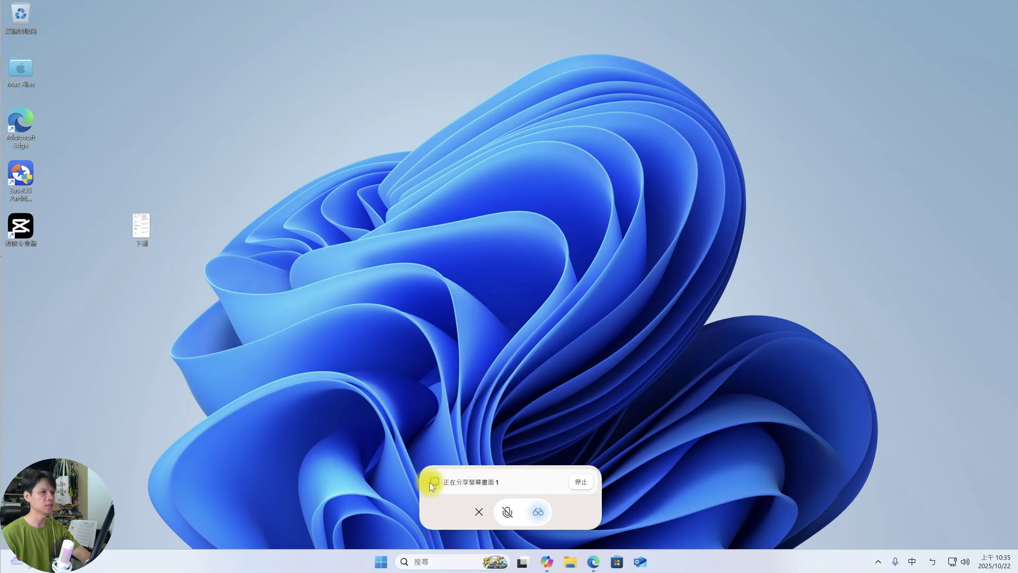
# - Move the Copilot sharing bar aside, switch to the untitled Google Form in Microsoft Edge, and unmute the Copilot microphone
pyautogui.moveTo(504, 480); pyautogui.dragTo(910, 495)
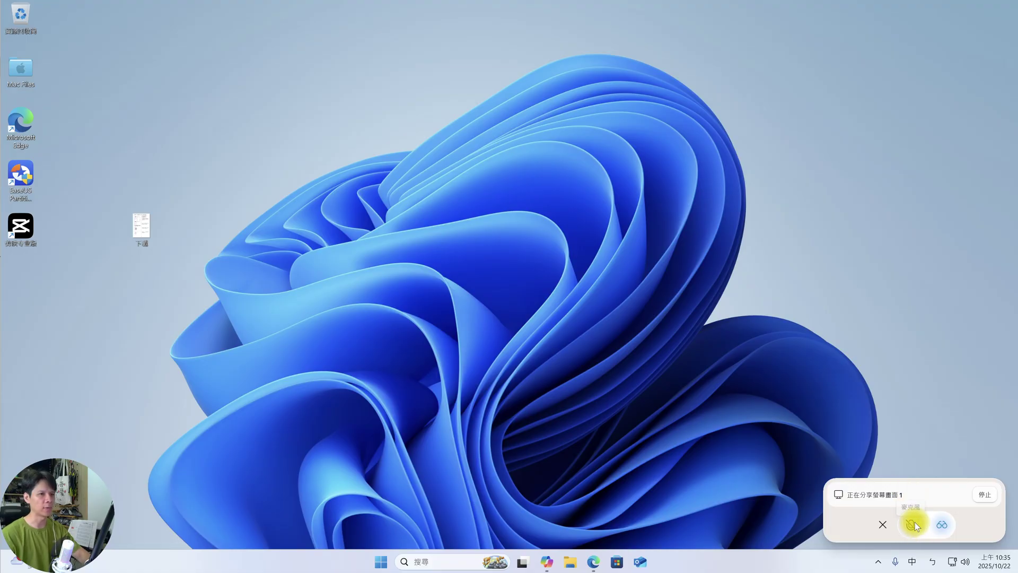
pyautogui.click(942, 526)
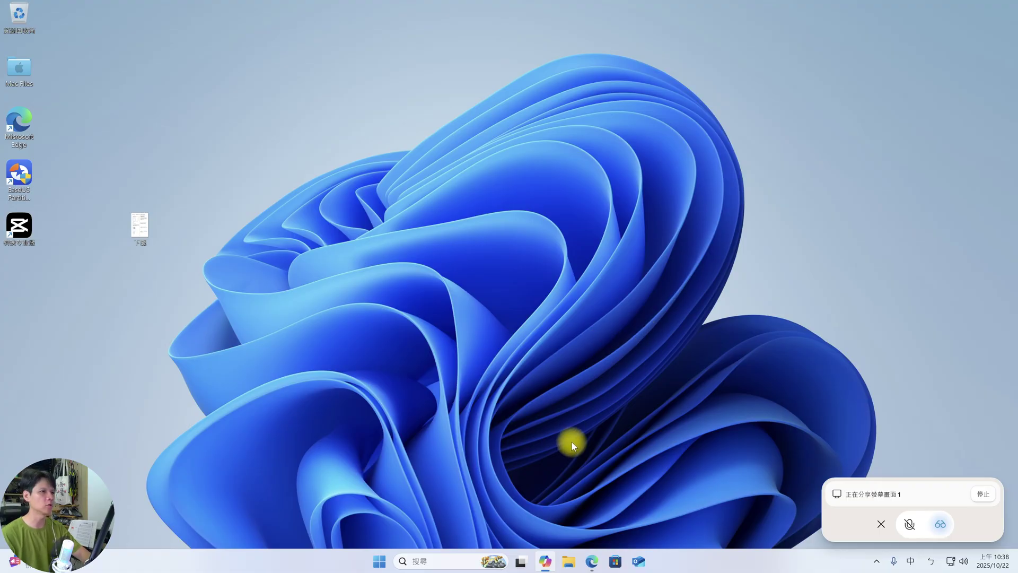
pyautogui.click(592, 561)
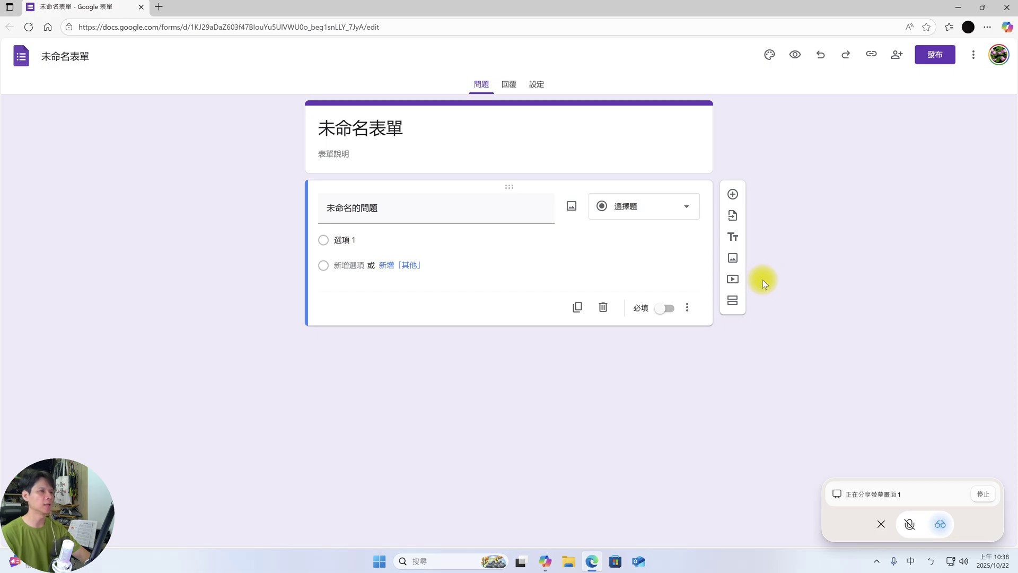
pyautogui.click(913, 525)
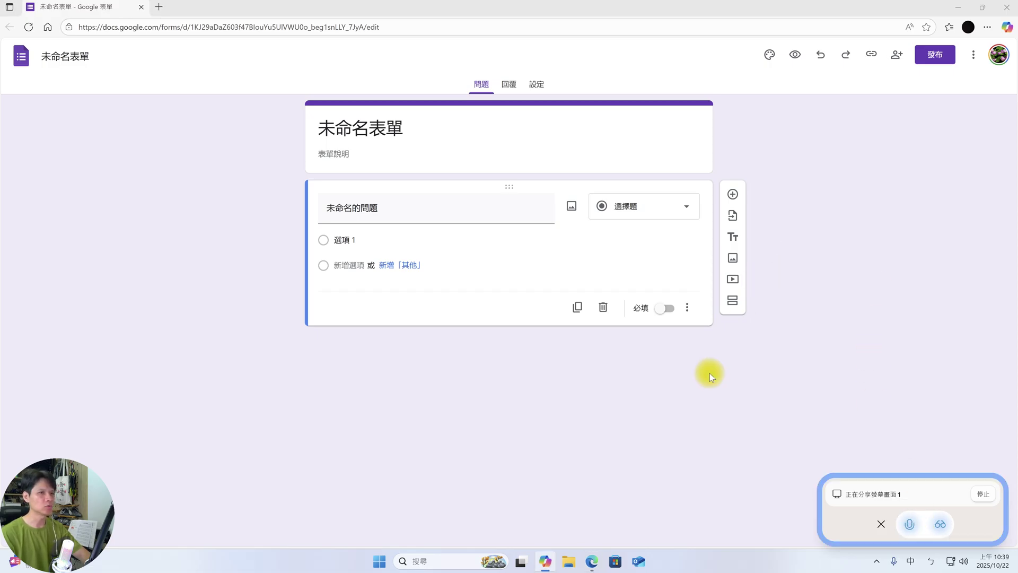
pyautogui.click(549, 441)
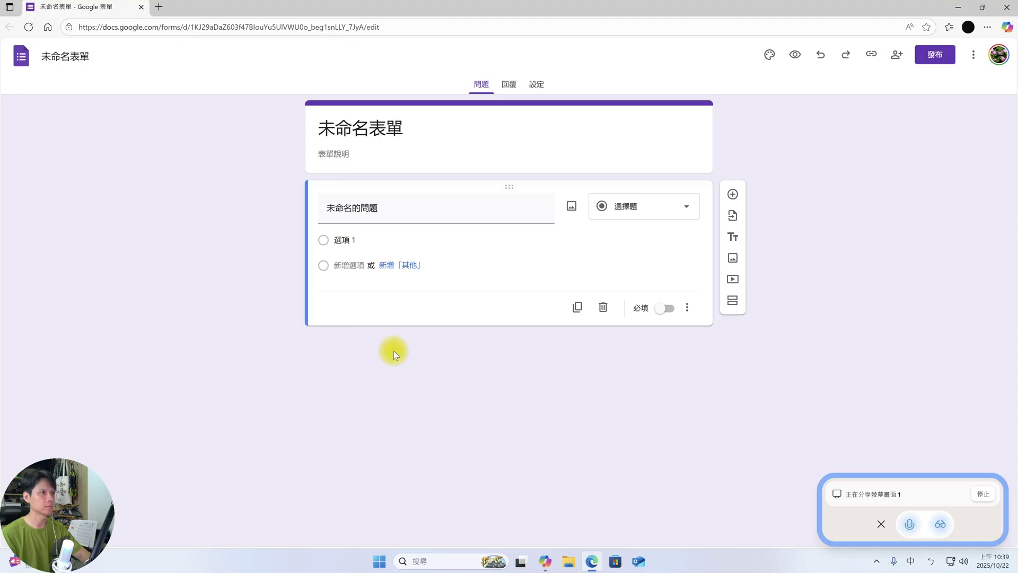
# - Replace the form's title with 問卷調查
pyautogui.click(425, 128)
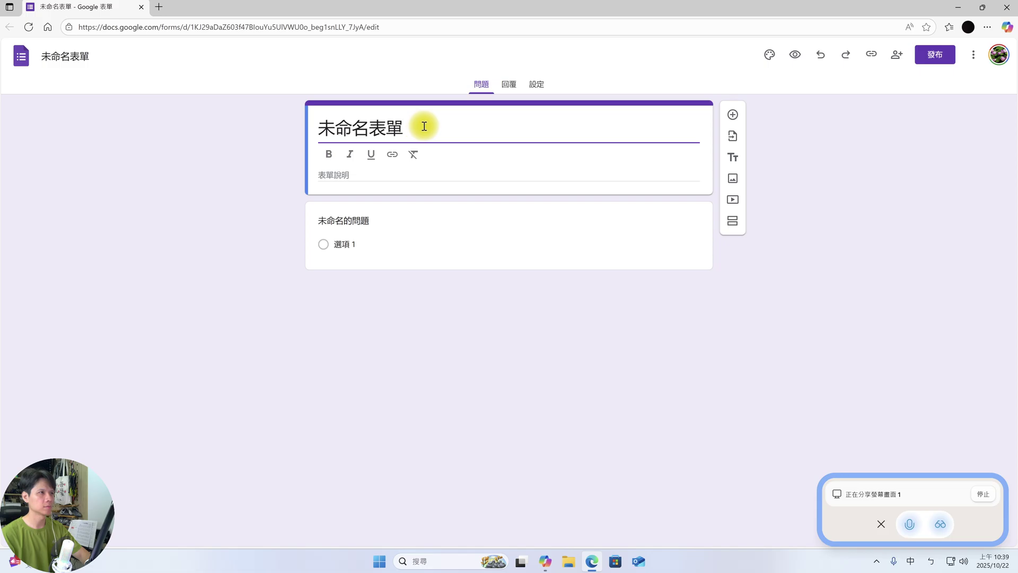
pyautogui.moveTo(424, 126); pyautogui.dragTo(221, 122)
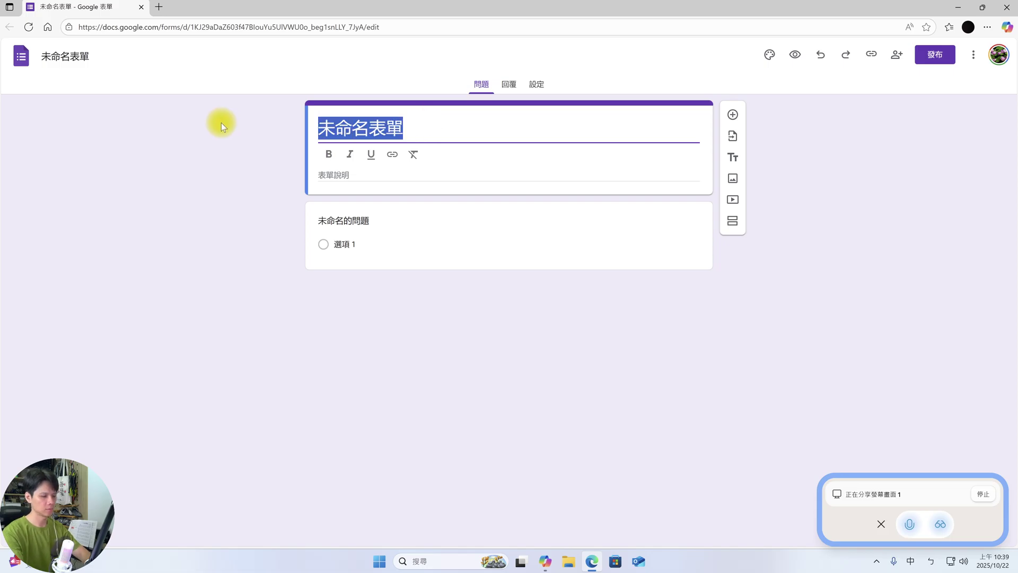
pyautogui.write('anr')
pyautogui.press('BackSpace')
pyautogui.press('BackSpace')
pyautogui.press('BackSpace')
pyautogui.hotkey('ctrl', 'z')
pyautogui.press('shift')
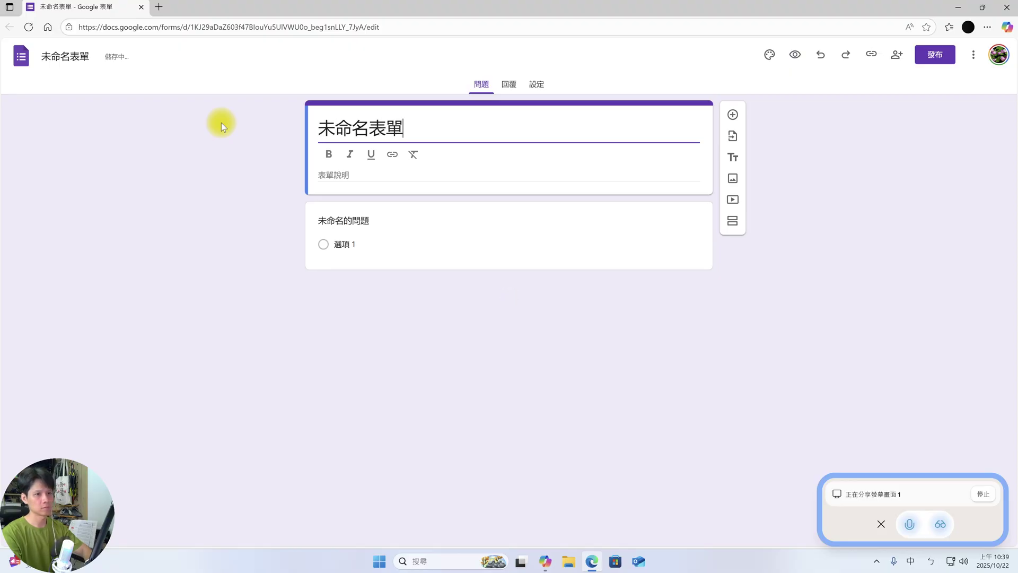
pyautogui.write('日')
pyautogui.press('BackSpace')
pyautogui.press('BackSpace')
pyautogui.press('BackSpace')
pyautogui.press('BackSpace')
pyautogui.press('BackSpace')
pyautogui.press('BackSpace')
pyautogui.write('日問卷口')
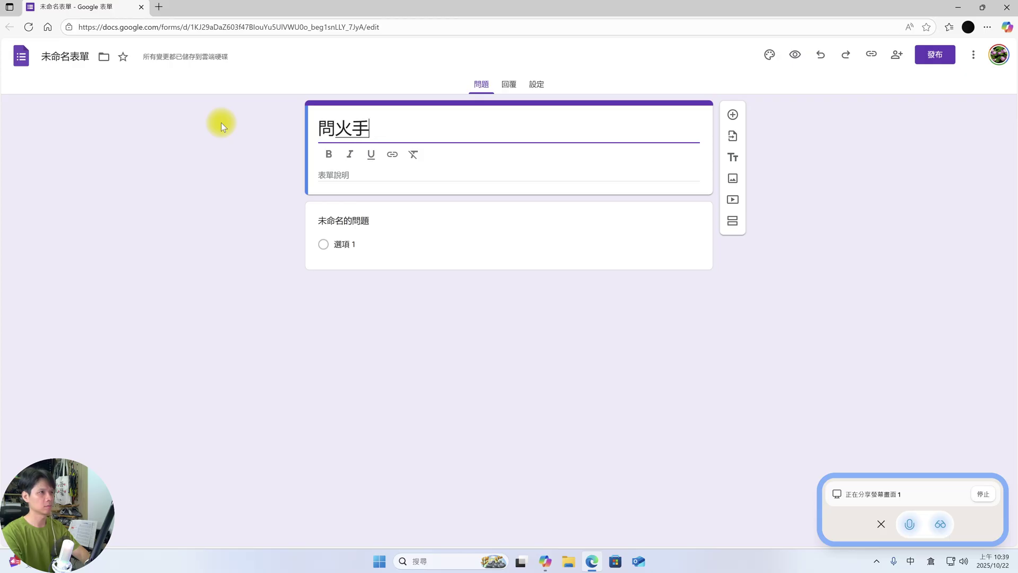
pyautogui.write('調查')
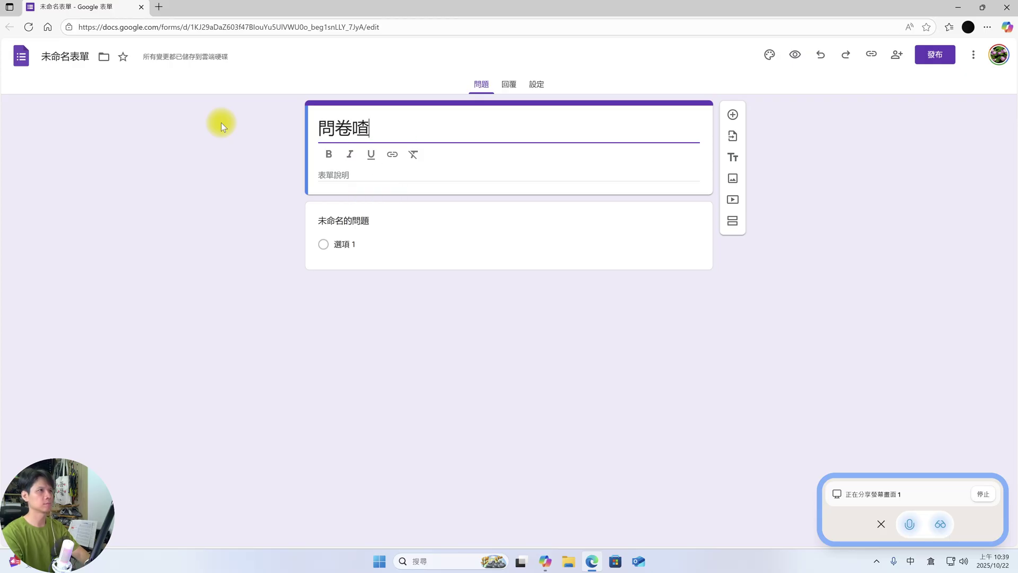
pyautogui.click(296, 188)
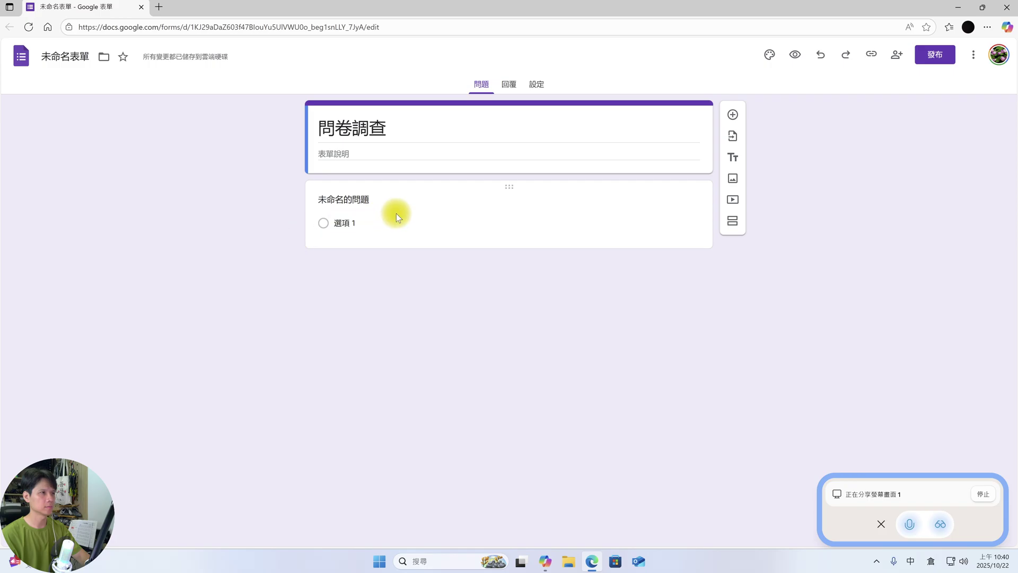
# - Change the untitled first question's text to 姓名
pyautogui.click(353, 200)
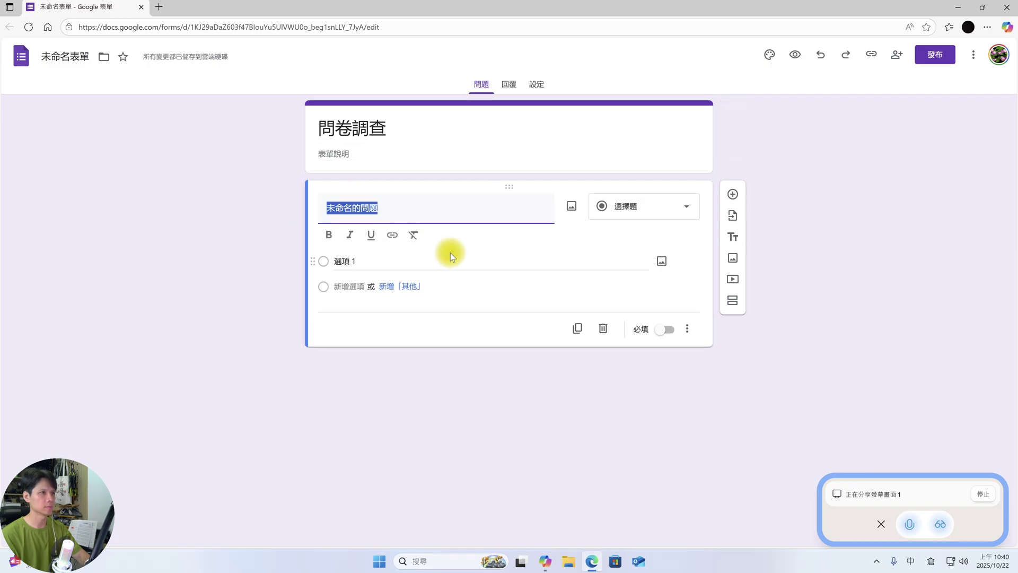
pyautogui.write('姓名')
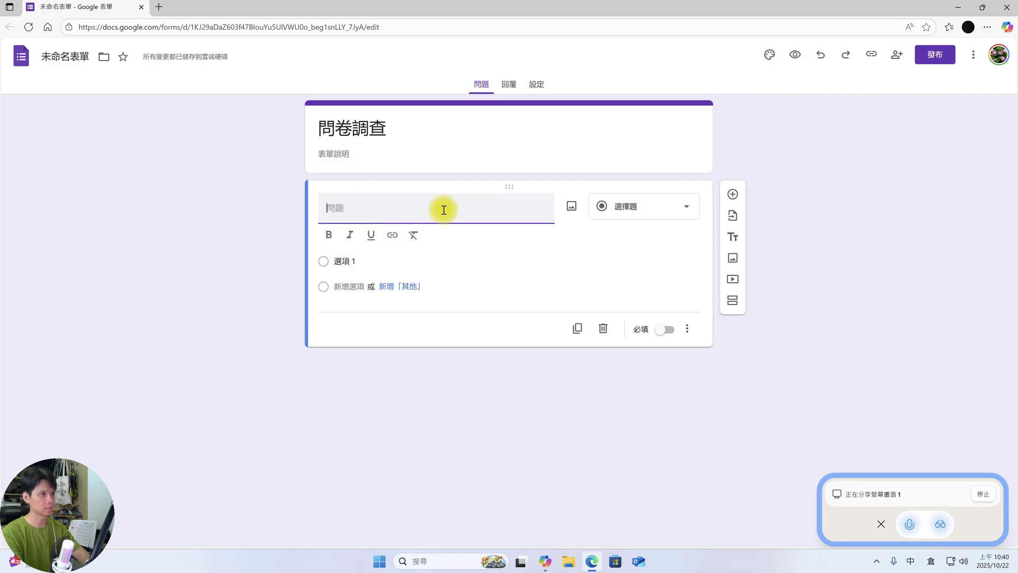
pyautogui.press('shift')
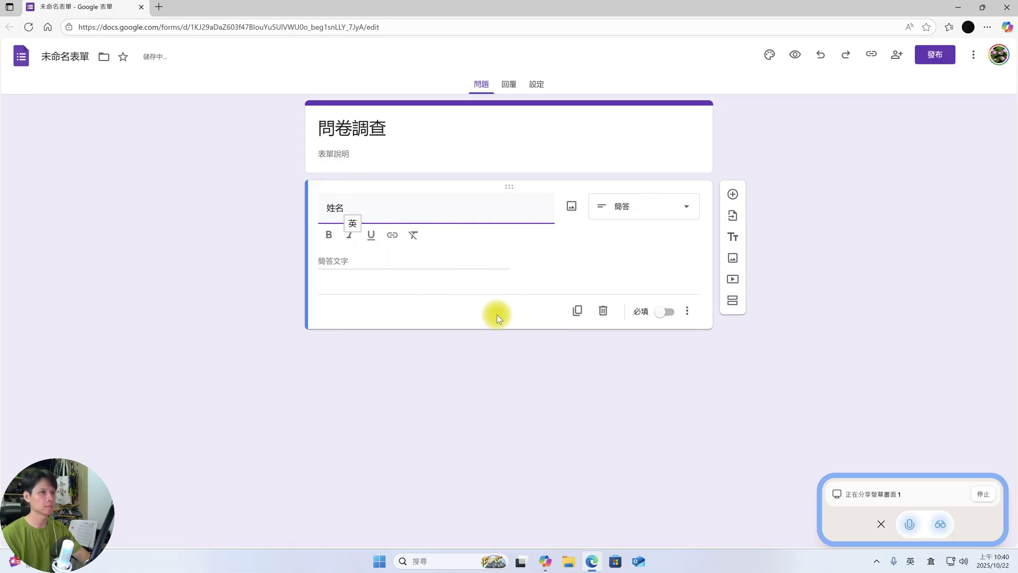
pyautogui.click(563, 355)
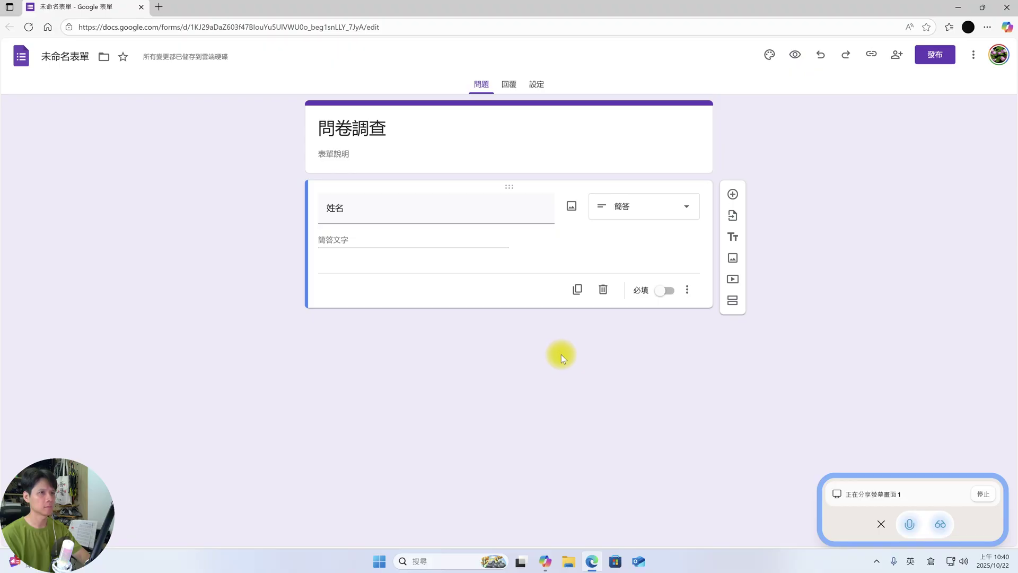
# - Add two more questions below 姓名, titled 電話 and Email
pyautogui.click(733, 196)
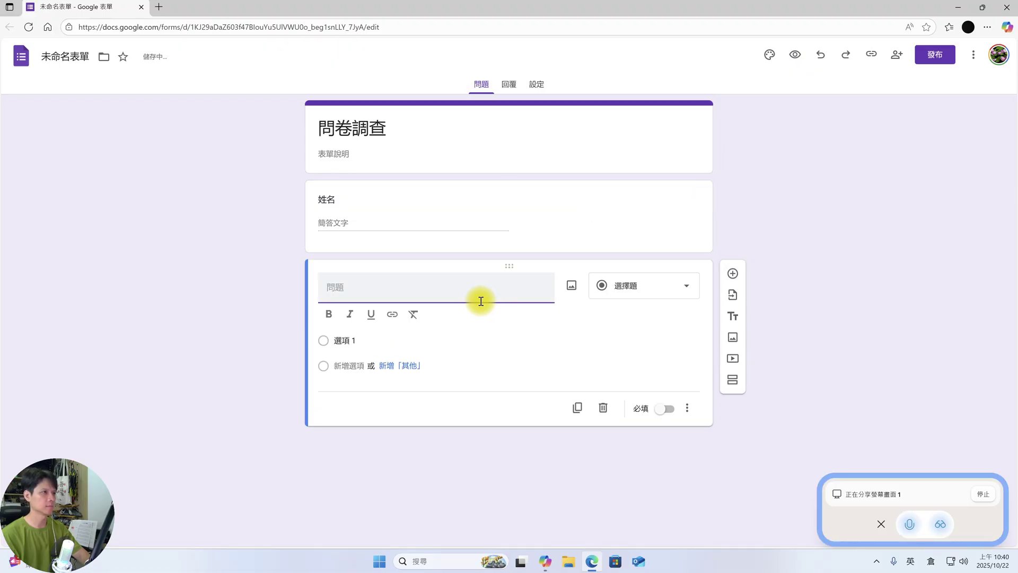
pyautogui.press('shift')
pyautogui.write('mwu')
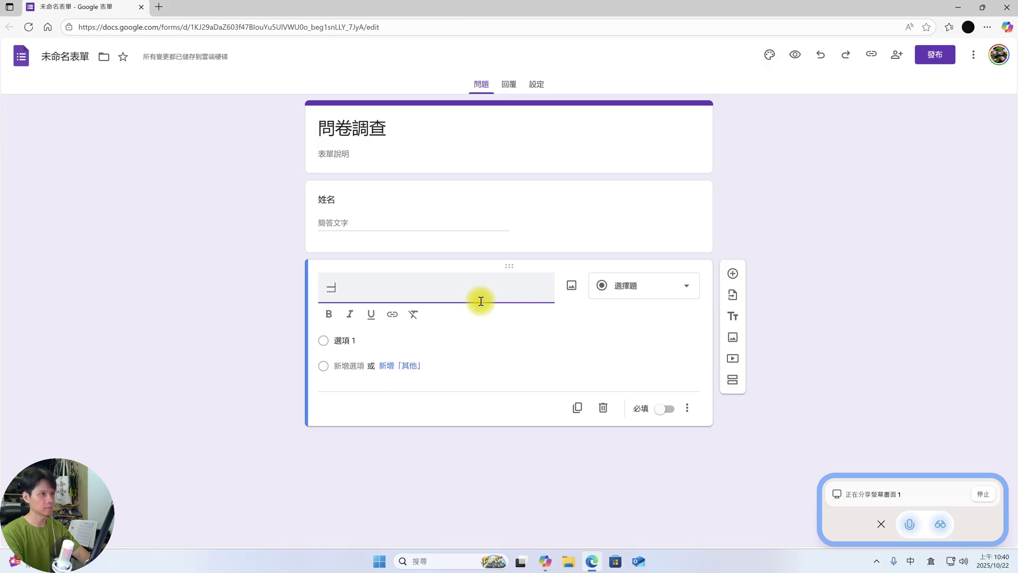
pyautogui.press('Escape')
pyautogui.write('mbwu yrhjr')
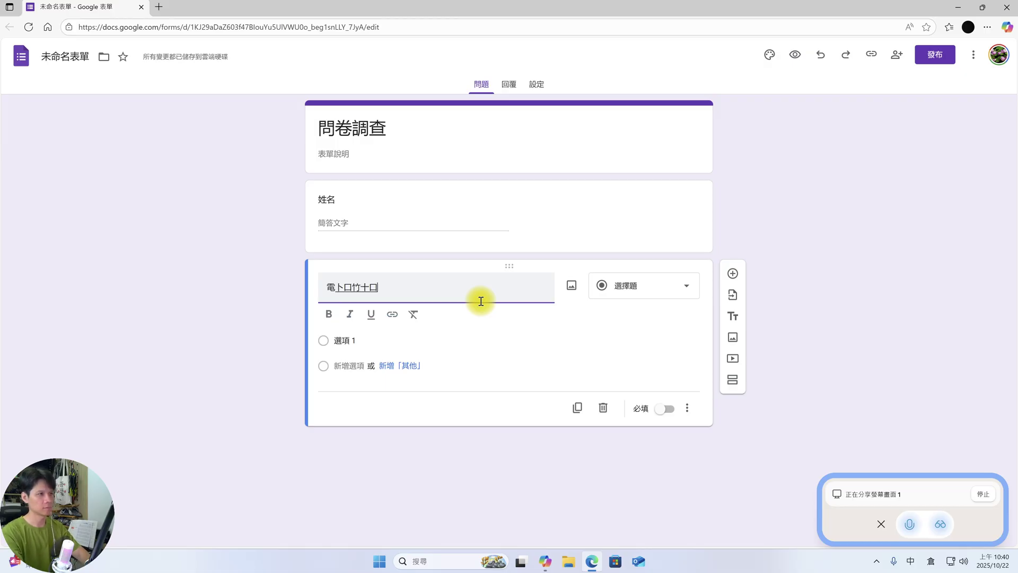
pyautogui.press('shift')
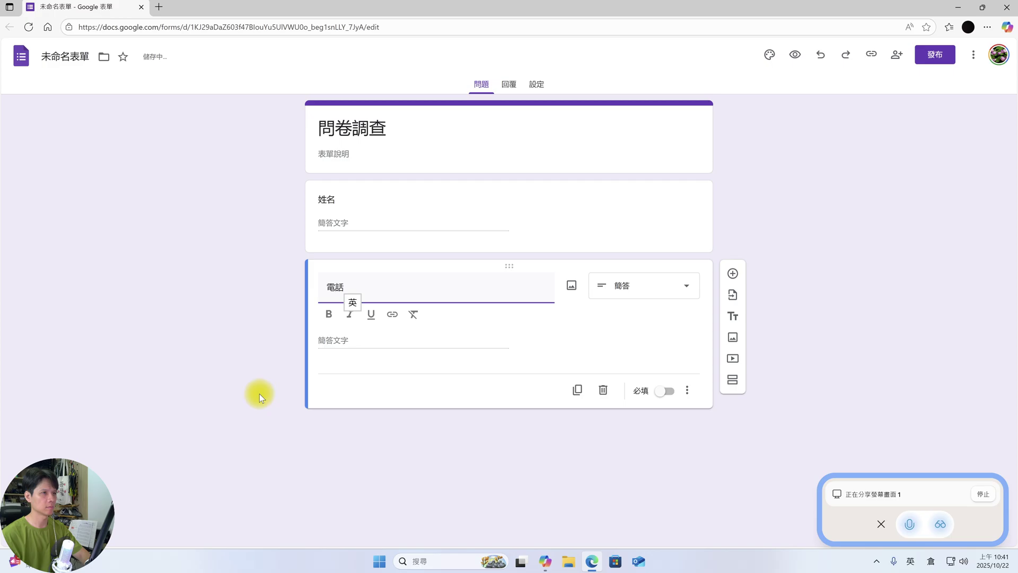
pyautogui.click(736, 274)
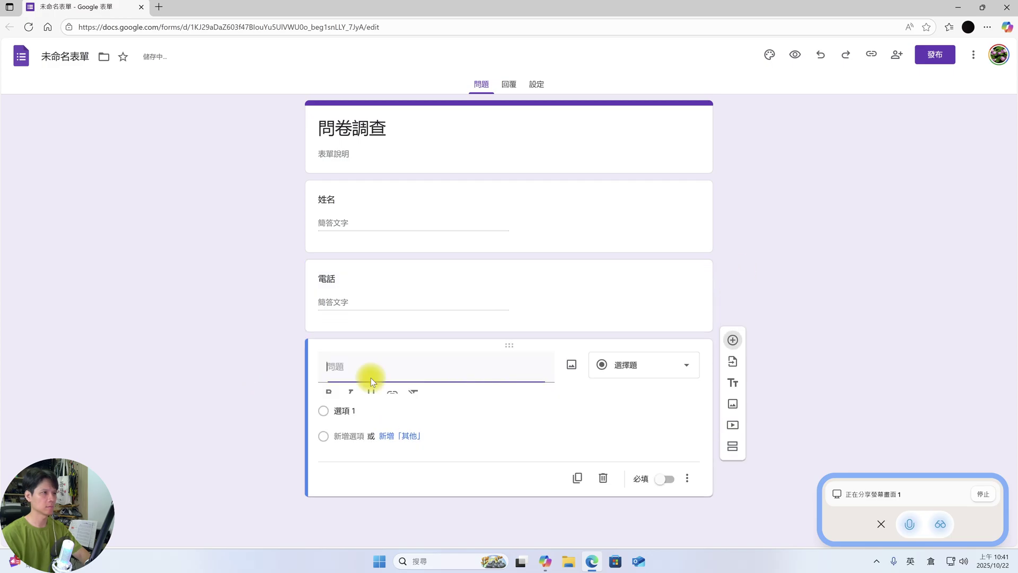
pyautogui.write('Email')
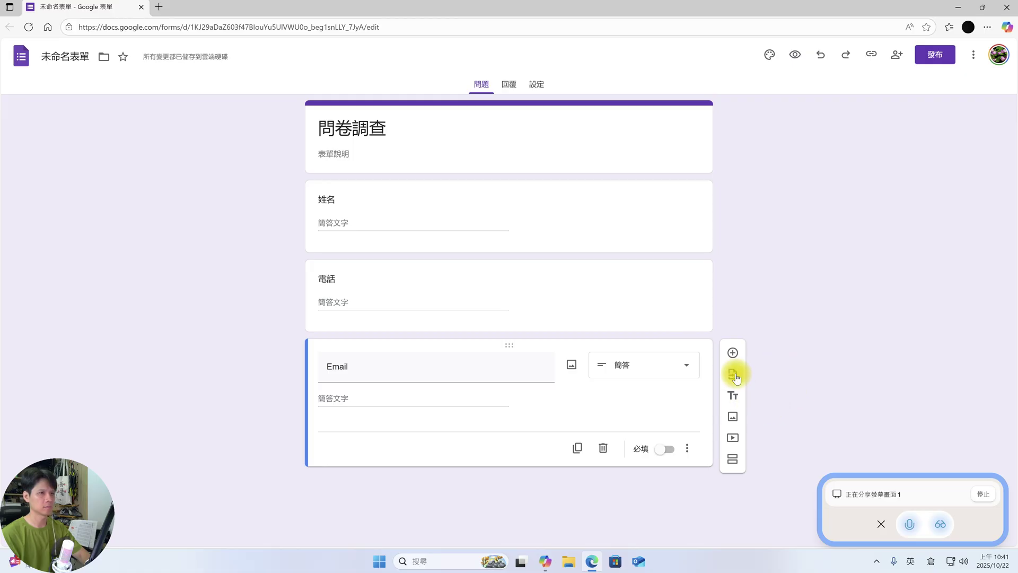
# - Capture a photo with the webcam and insert it as an image below the Email question
pyautogui.click(734, 417)
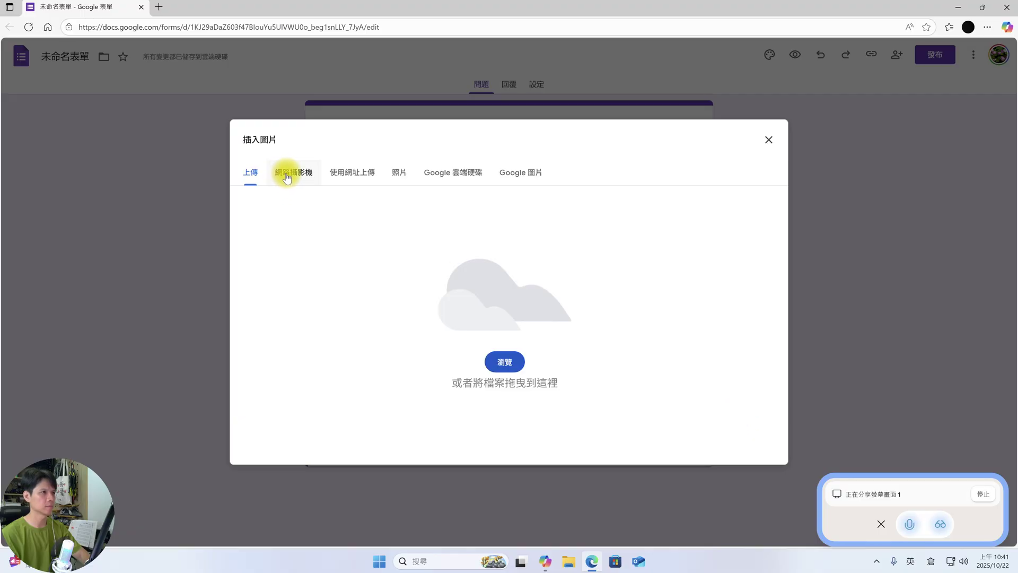
pyautogui.click(280, 176)
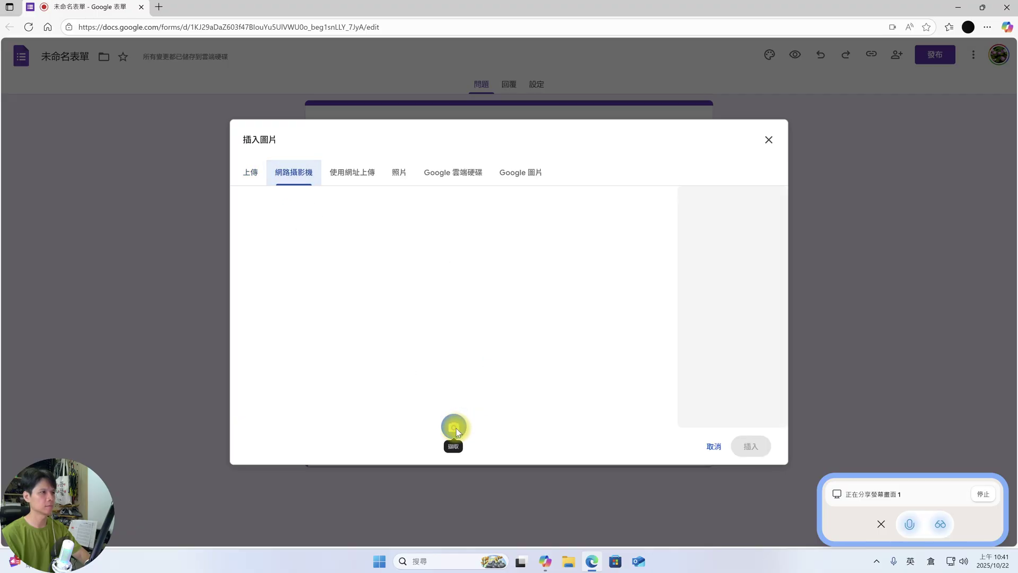
pyautogui.click(455, 429)
pyautogui.click(755, 450)
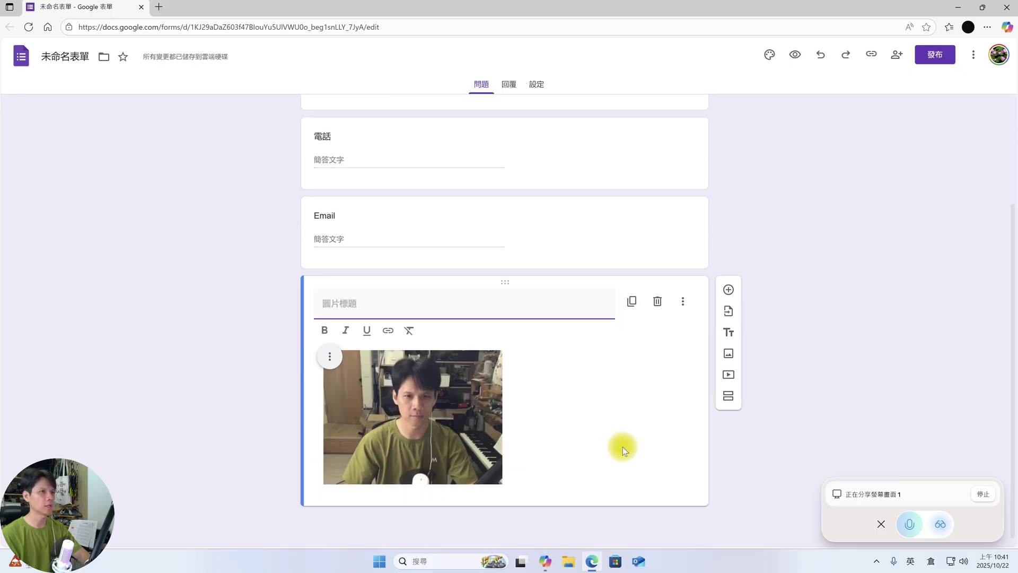
pyautogui.click(820, 267)
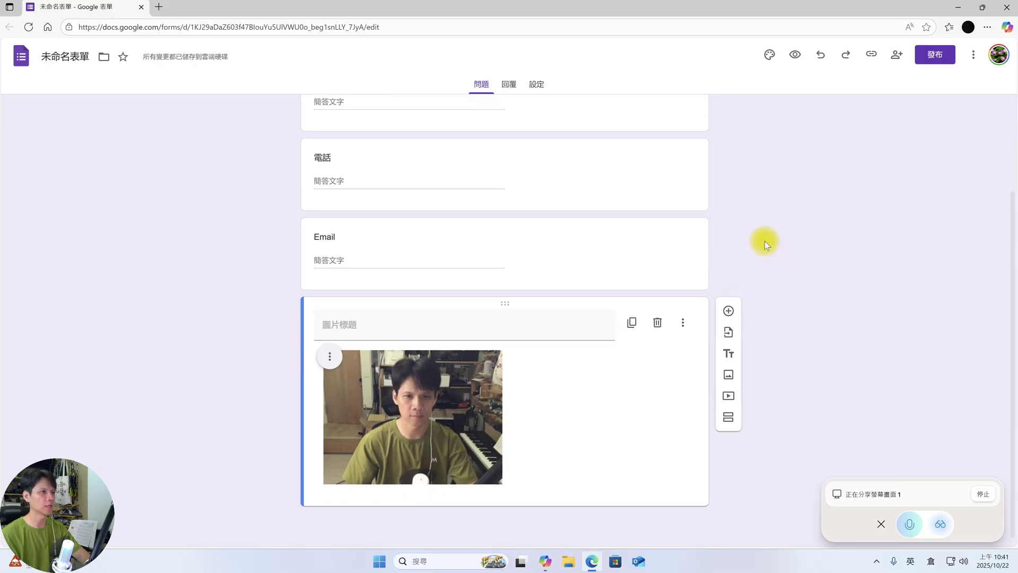
pyautogui.scroll(3, 766, 240)
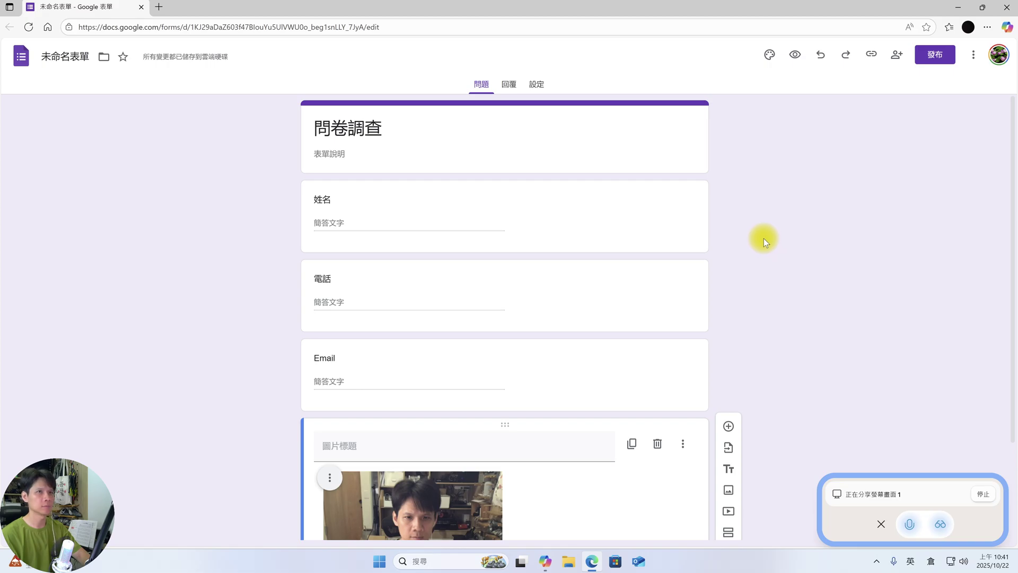
# - Publish the form to anyone with the link and copy its shortened responder link for use in a new browser tab
pyautogui.click(935, 60)
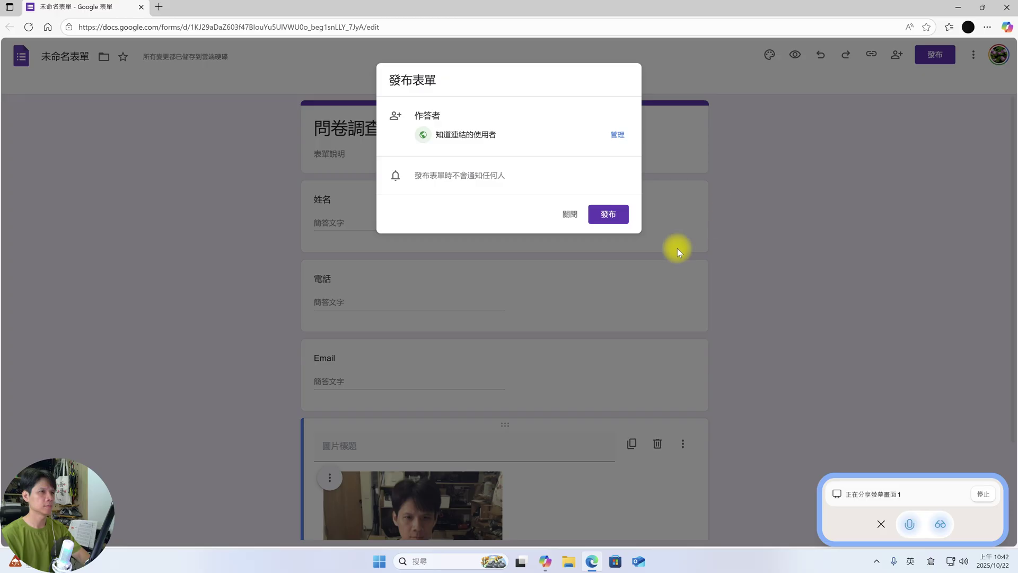
pyautogui.click(616, 216)
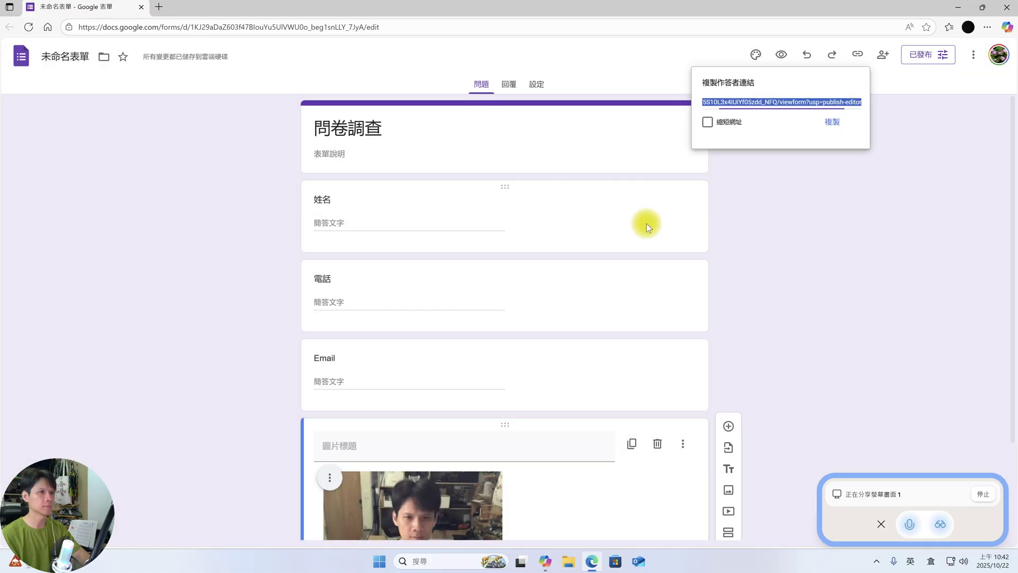
pyautogui.click(707, 121)
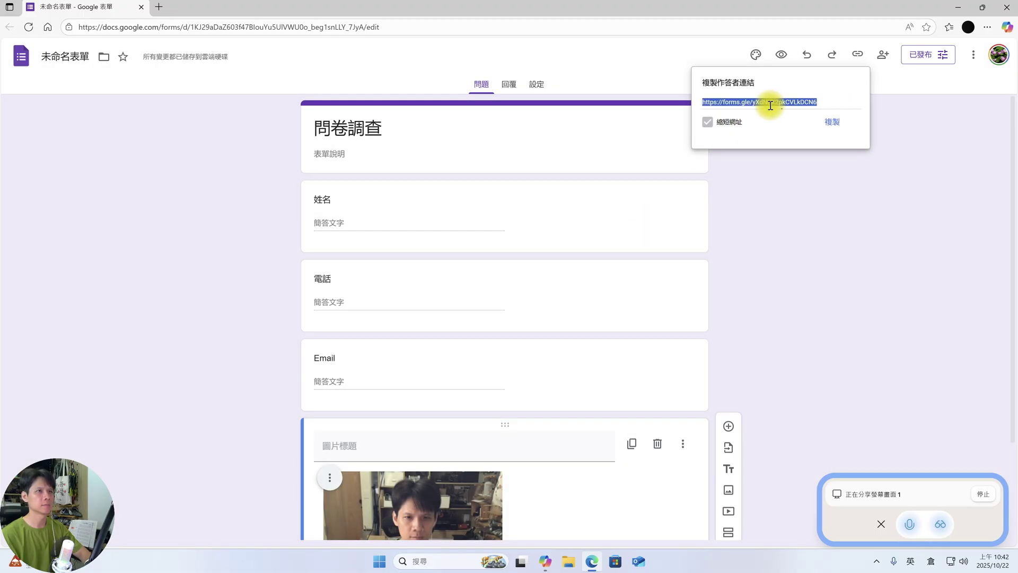
pyautogui.click(835, 121)
pyautogui.click(148, 12)
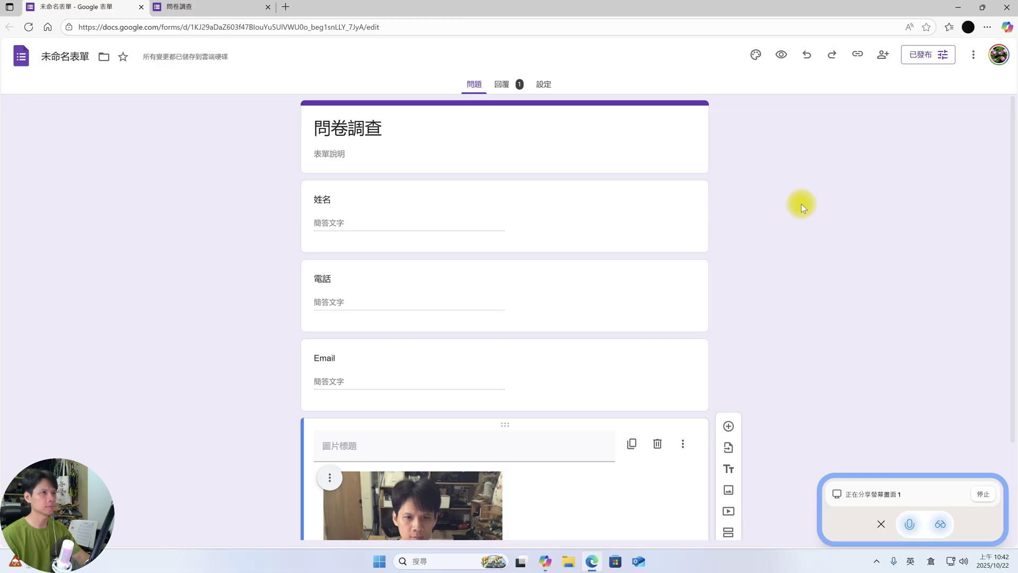
# - Examine the form's collected responses by question, individually and as a summary
pyautogui.click(510, 87)
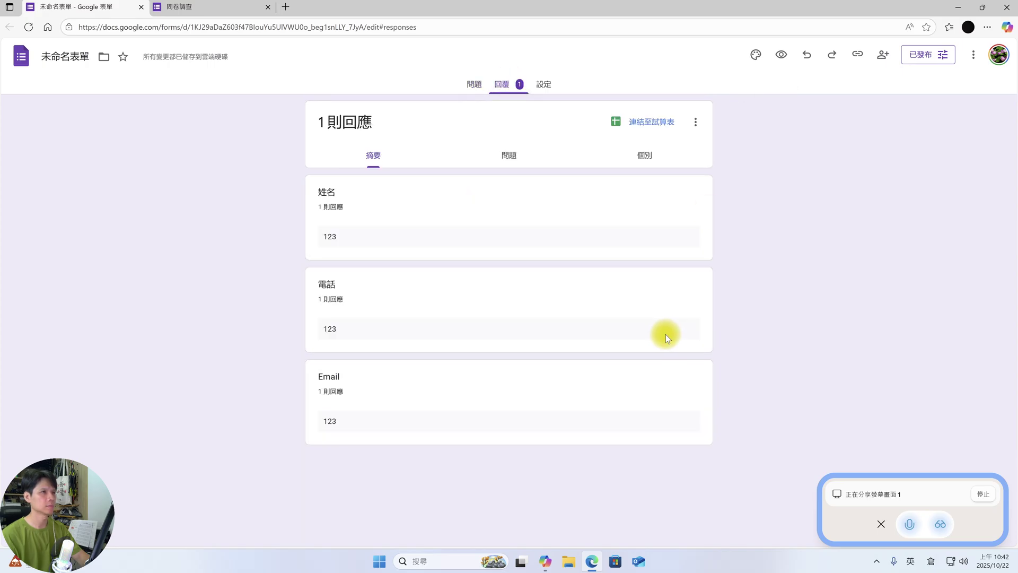
pyautogui.click(515, 156)
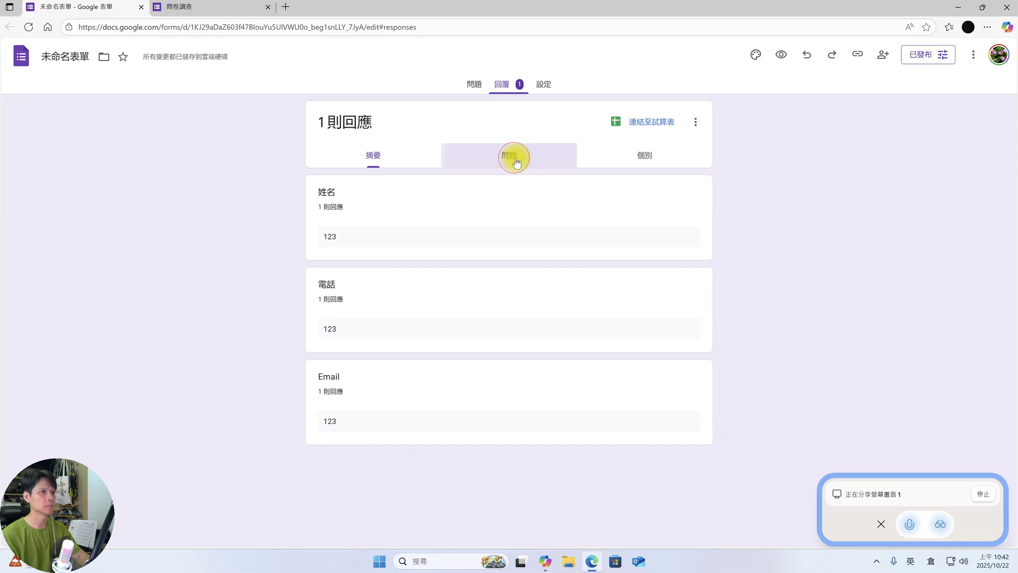
pyautogui.click(644, 155)
pyautogui.click(363, 156)
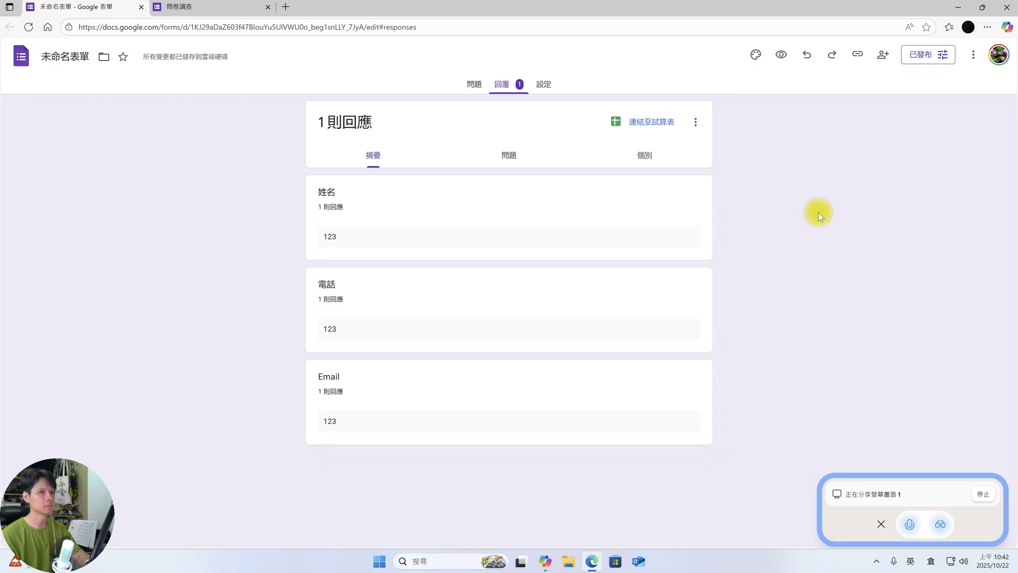
# - Link the responses to a new spreadsheet named 未命名表單 (回覆) and dismiss its table-formatting tip
pyautogui.click(660, 130)
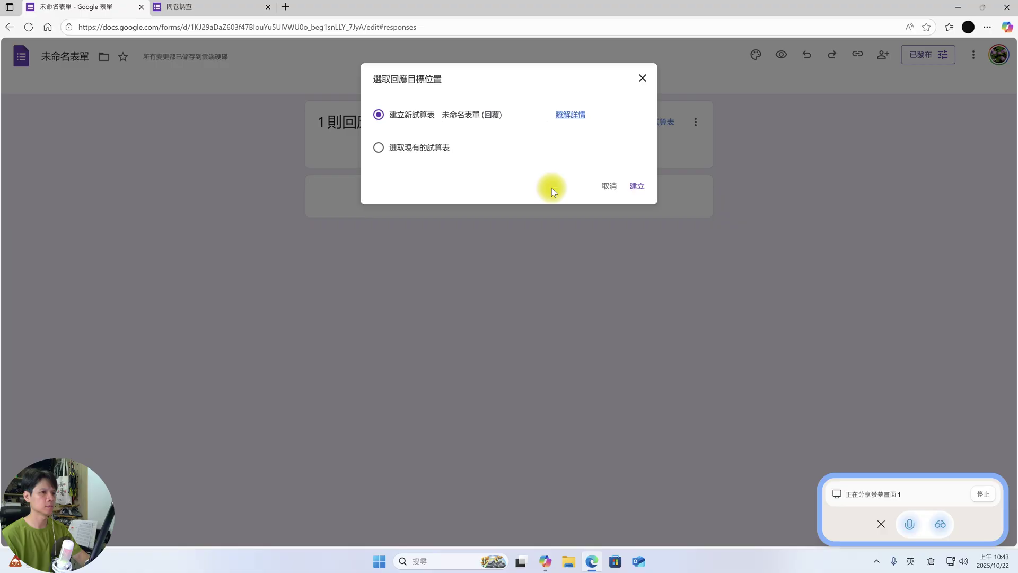
pyautogui.click(635, 187)
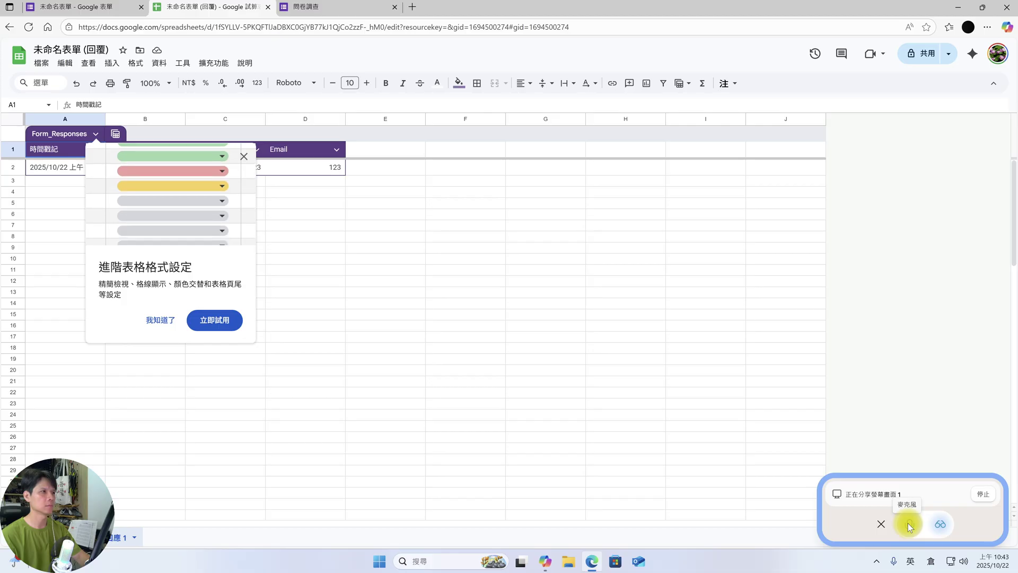
pyautogui.click(160, 319)
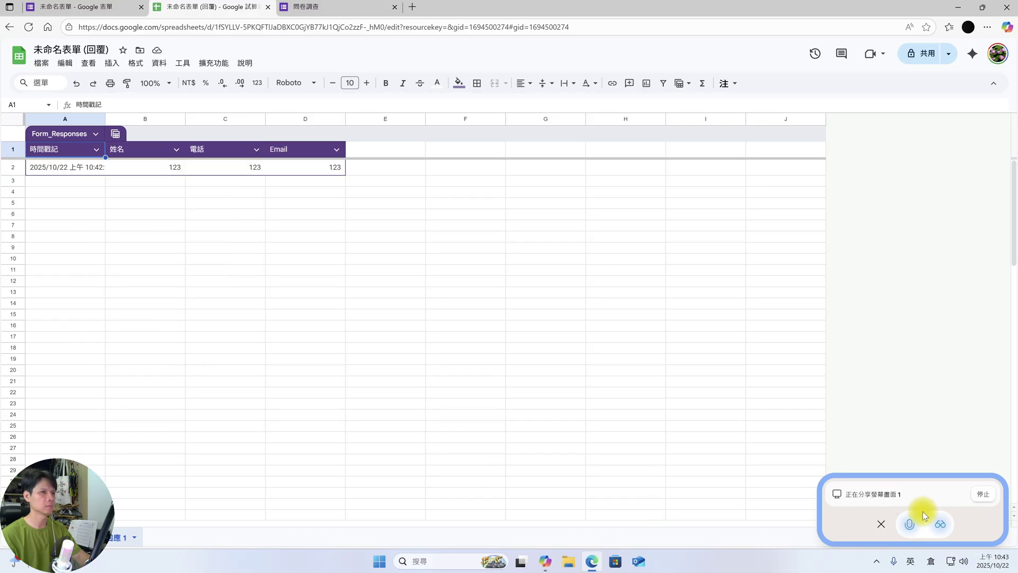
# - Mute Copilot Vision's microphone and return from the response spreadsheet to the form editor
pyautogui.click(910, 522)
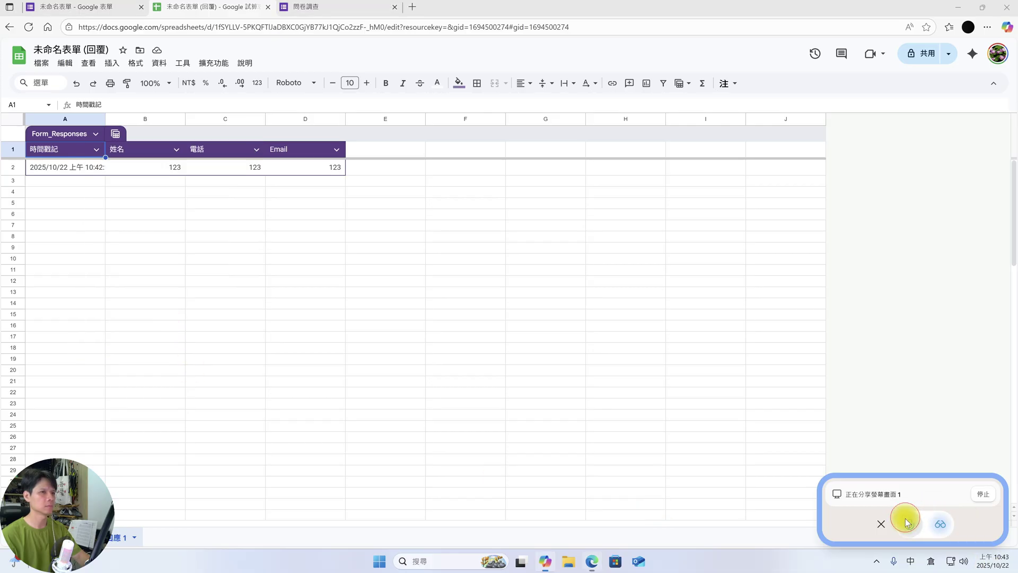
pyautogui.click(510, 269)
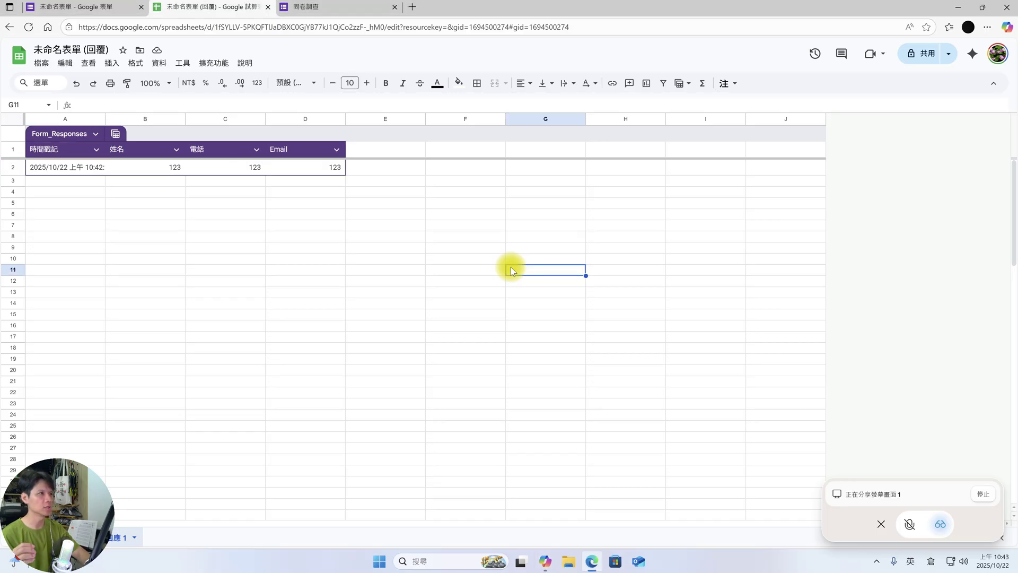
pyautogui.click(268, 283)
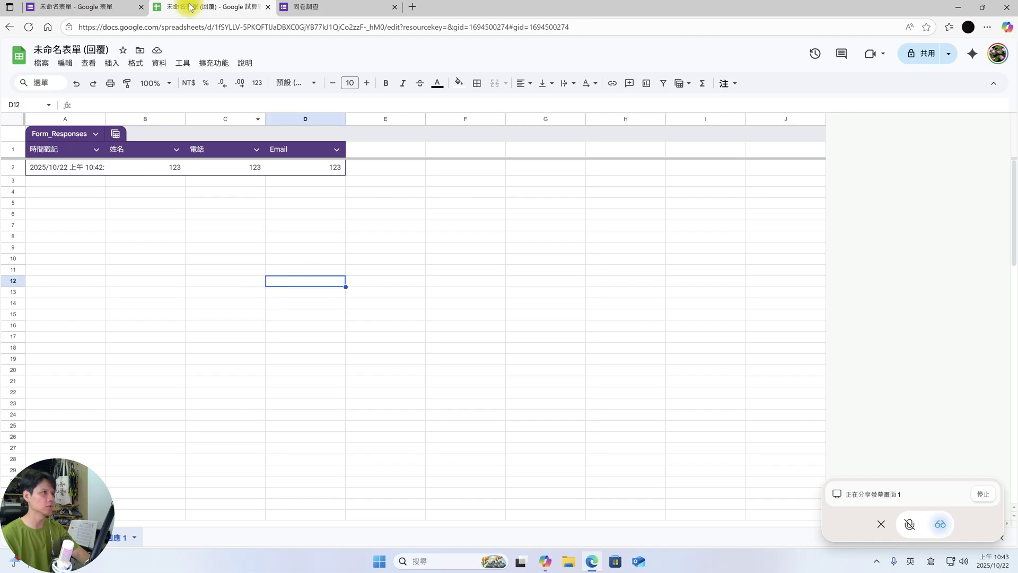
pyautogui.click(84, 10)
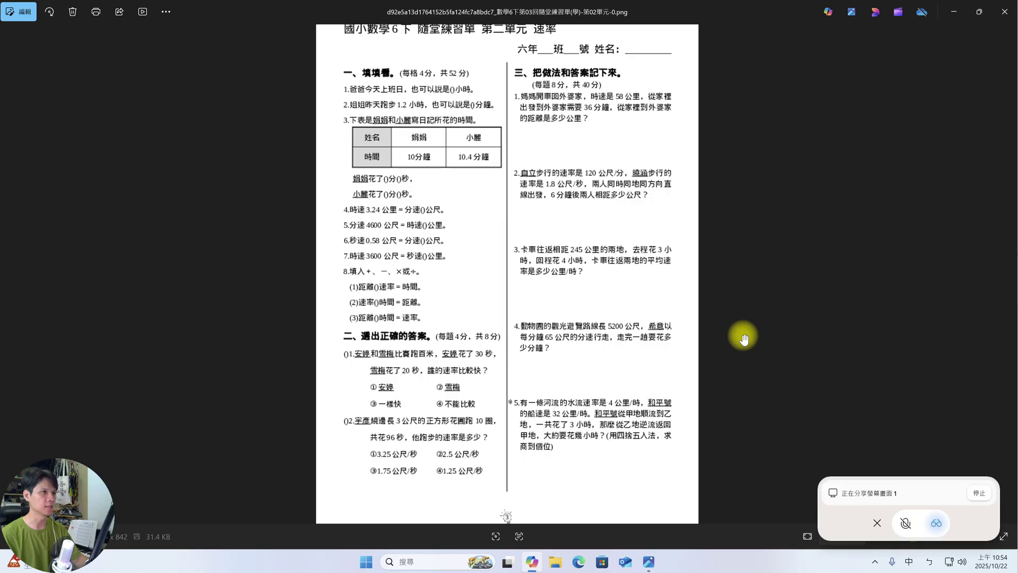
# - Unmute Copilot Vision's microphone for spoken help with the math worksheet image, mute it, and unmute it again
pyautogui.click(906, 523)
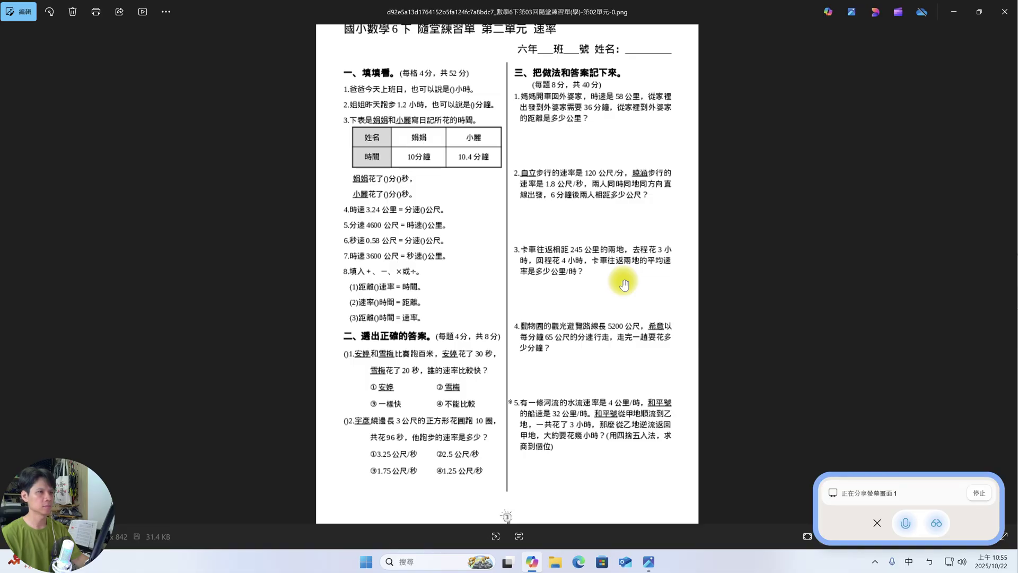
pyautogui.press('super+alt+k')
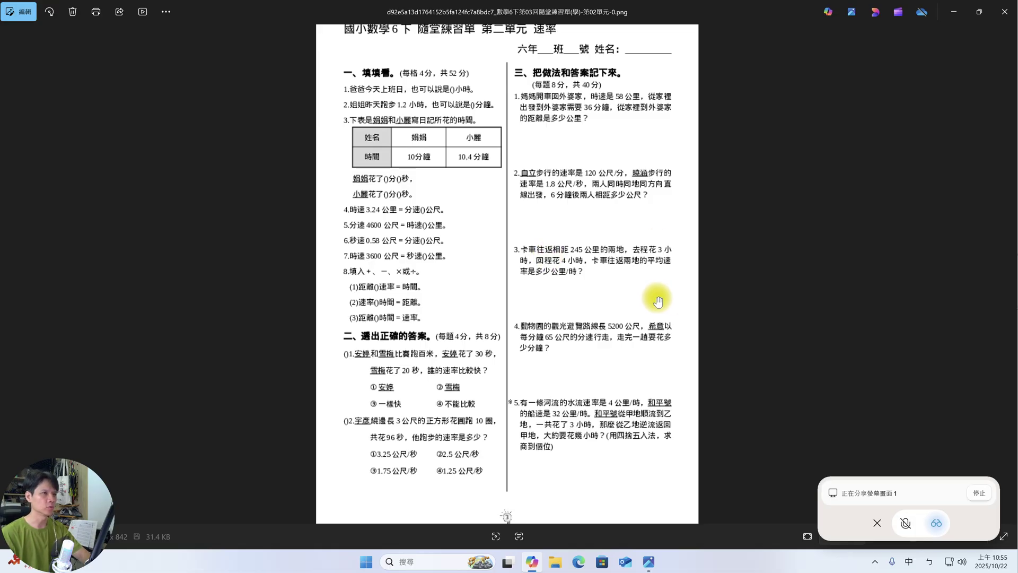
pyautogui.click(905, 523)
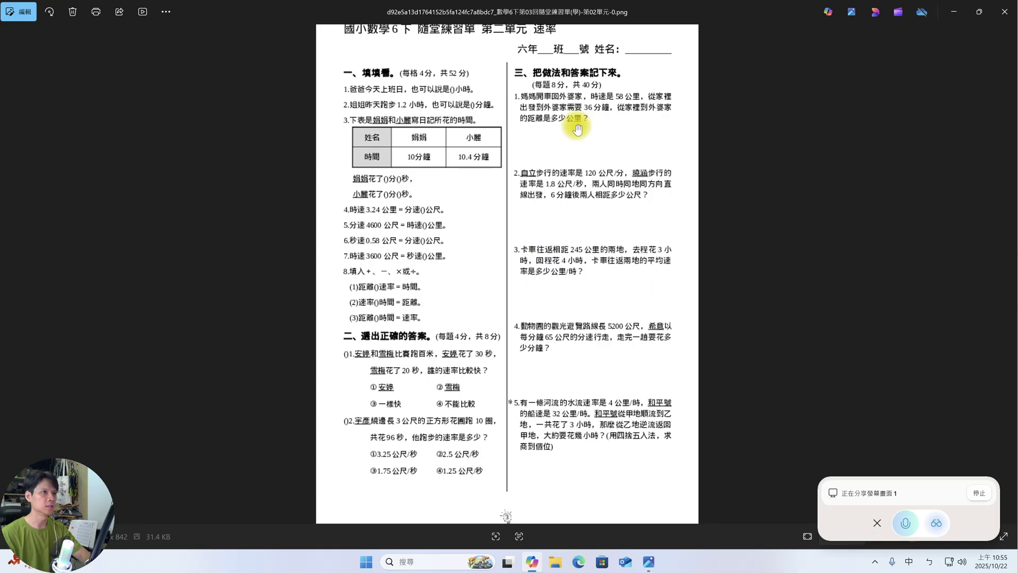